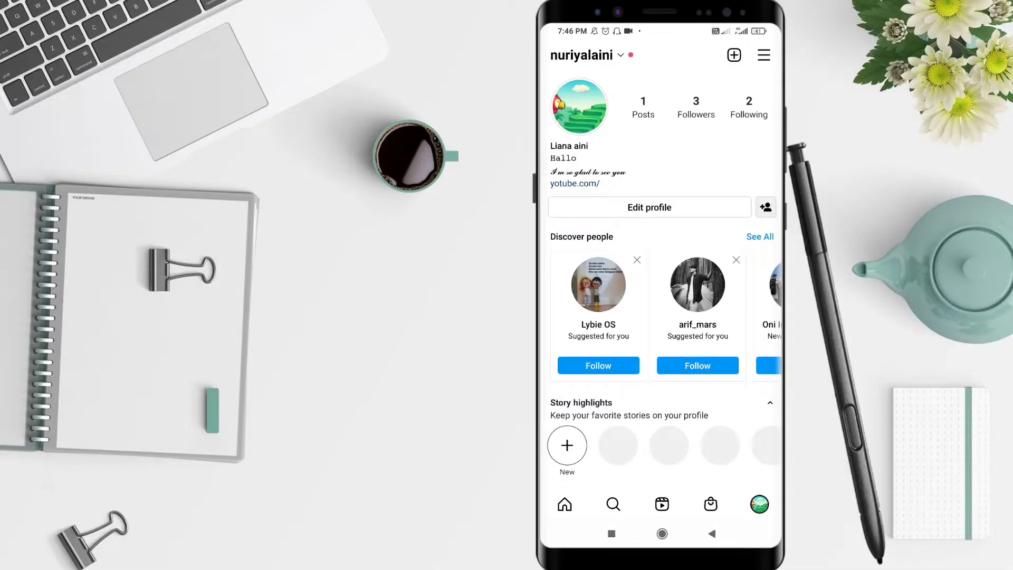
Step: Open Edit profile's Bio field and backspace away all of the old bio text
{"action": "left_click", "coordinate": [648, 207]}
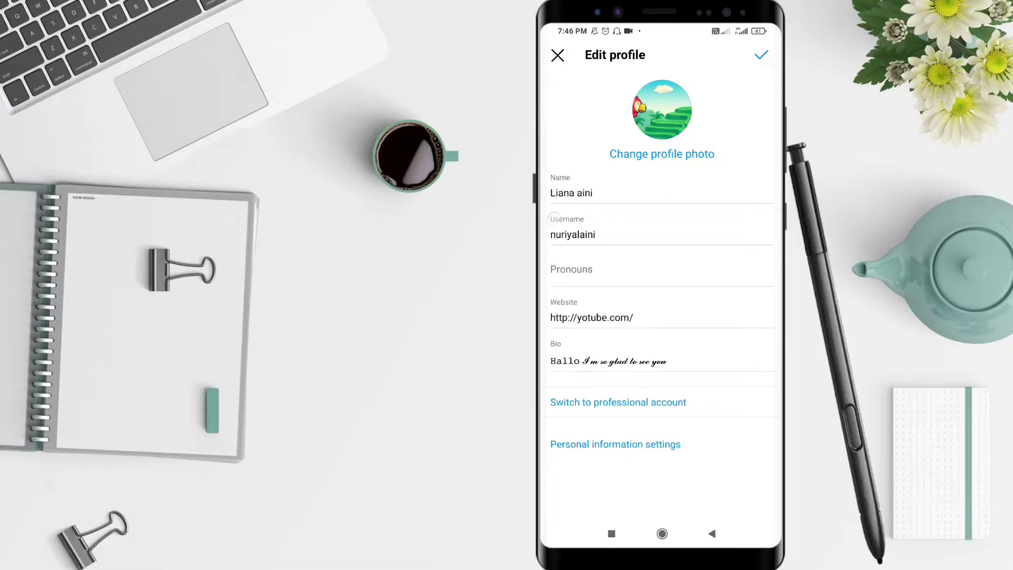
{"action": "left_click", "coordinate": [658, 360]}
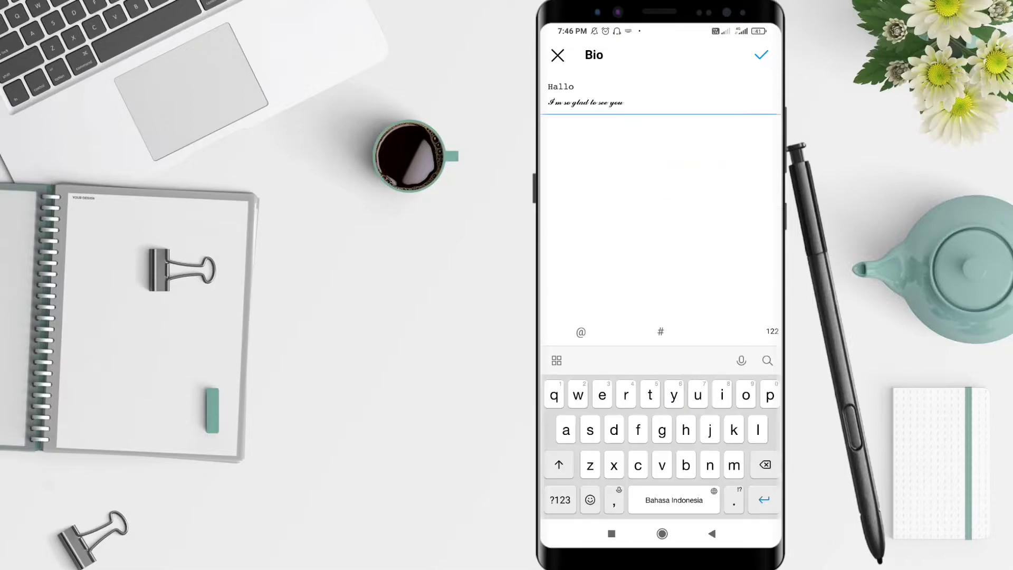
{"action": "left_click", "coordinate": [764, 465]}
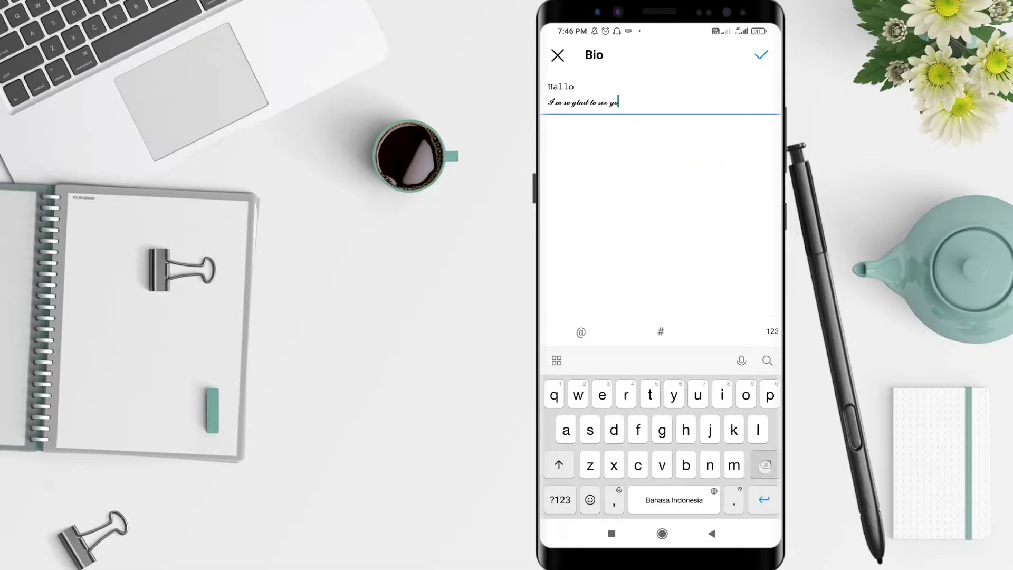
{"action": "type", "text": "Hai"}
{"action": "left_click", "coordinate": [765, 464]}
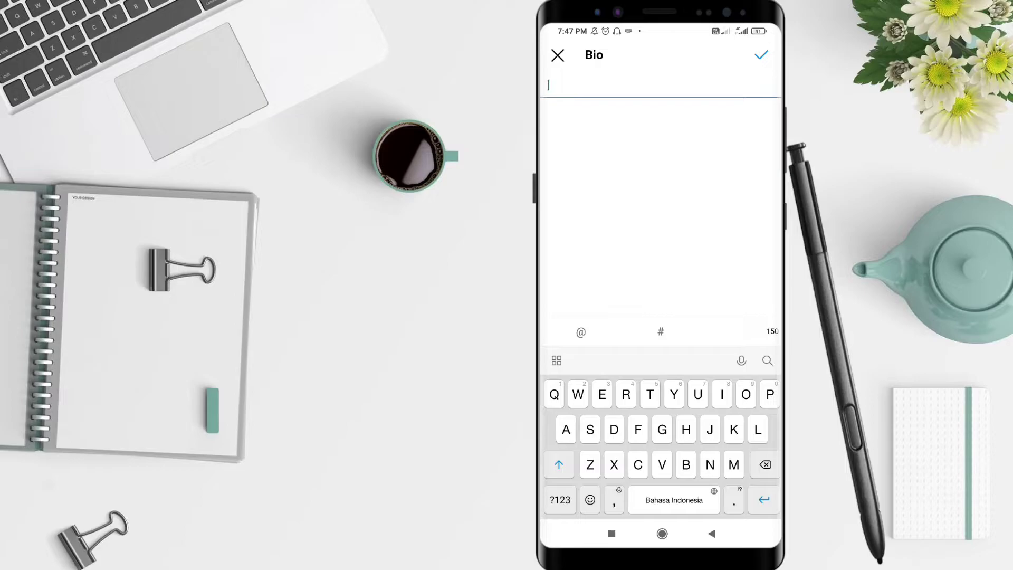
Step: Turn on the keyboard's Font mode and pick the Premium style from the font row
{"action": "left_click", "coordinate": [556, 360]}
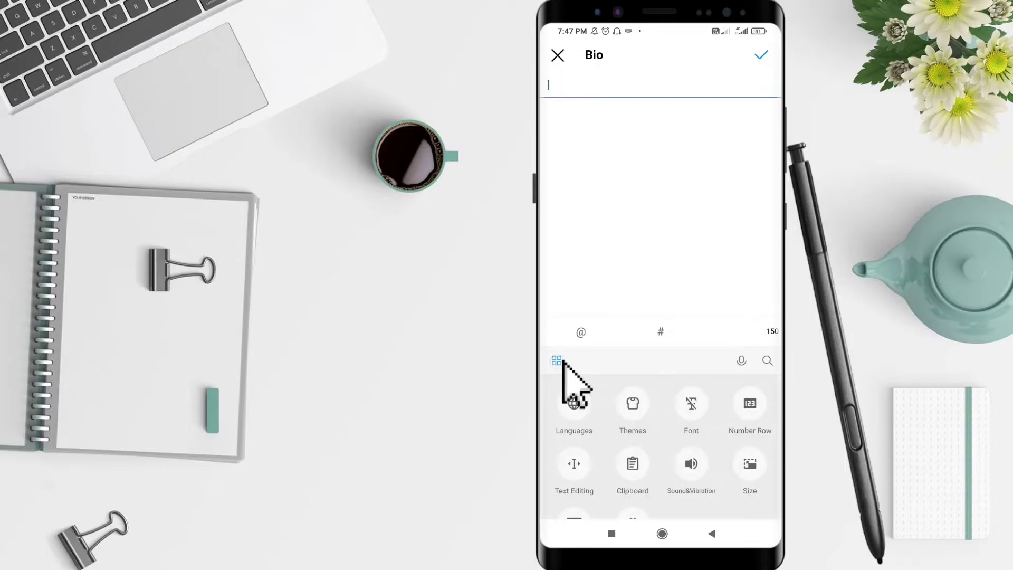
{"action": "left_click", "coordinate": [691, 404]}
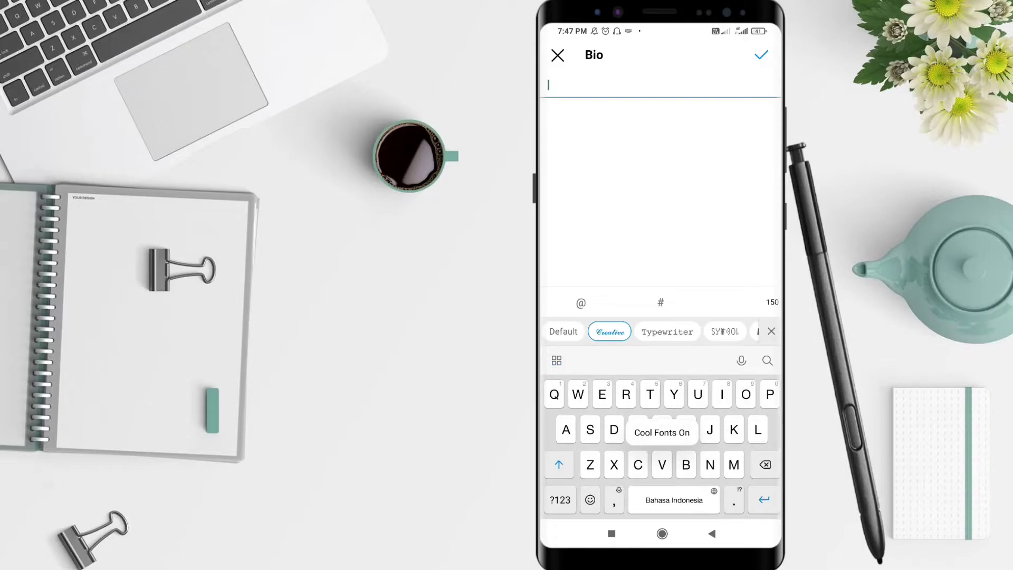
{"action": "left_click_drag", "start_coordinate": [712, 331], "coordinate": [602, 331]}
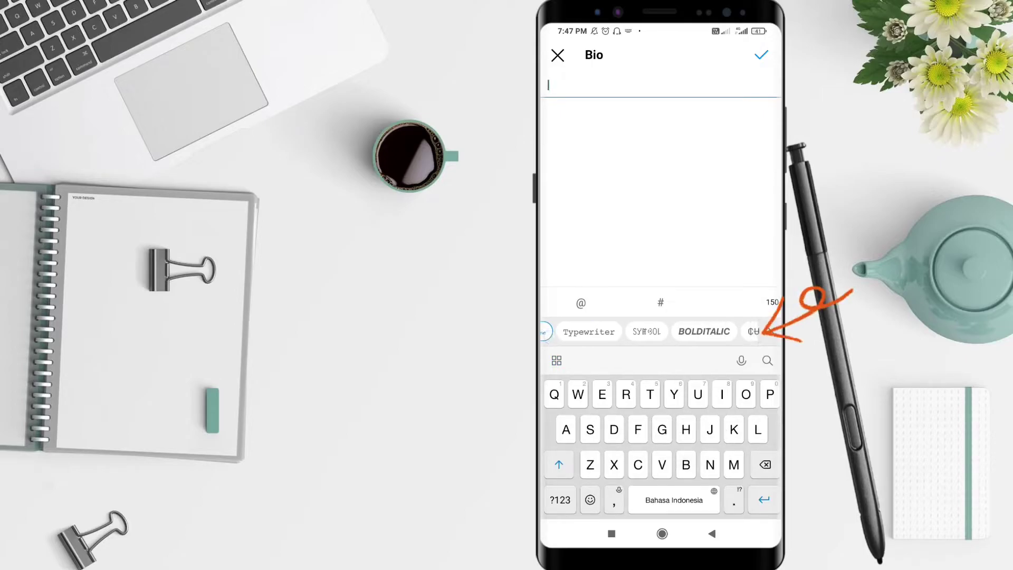
{"action": "left_click_drag", "start_coordinate": [712, 330], "coordinate": [585, 331]}
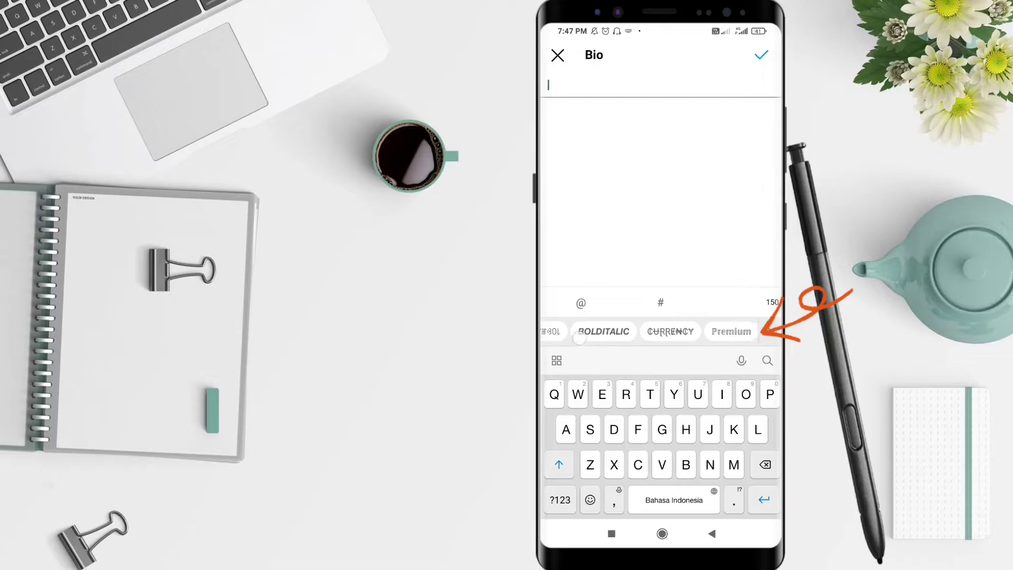
{"action": "left_click_drag", "start_coordinate": [713, 331], "coordinate": [641, 331]}
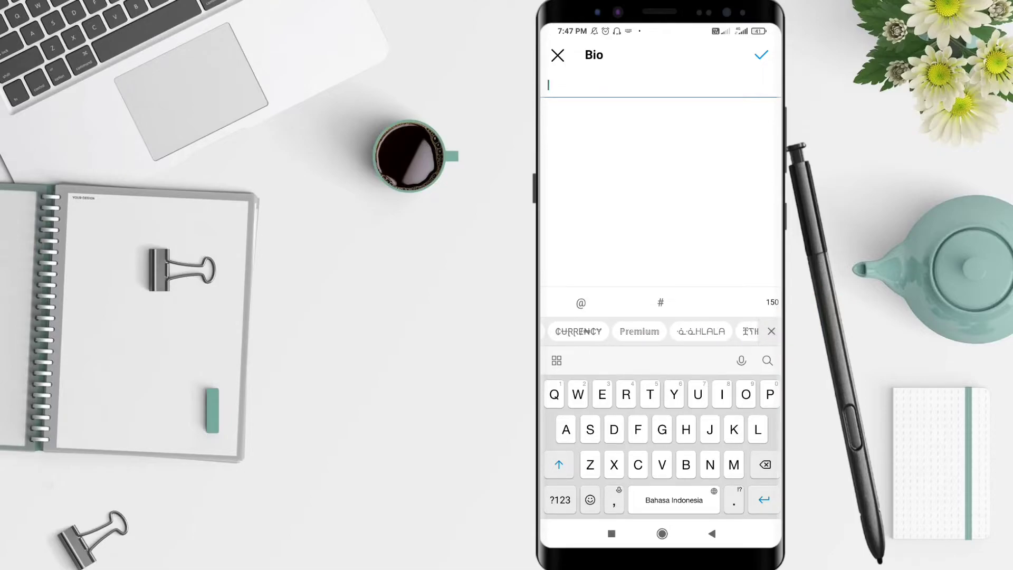
{"action": "left_click", "coordinate": [640, 331]}
{"action": "type", "text": "Hello im "}
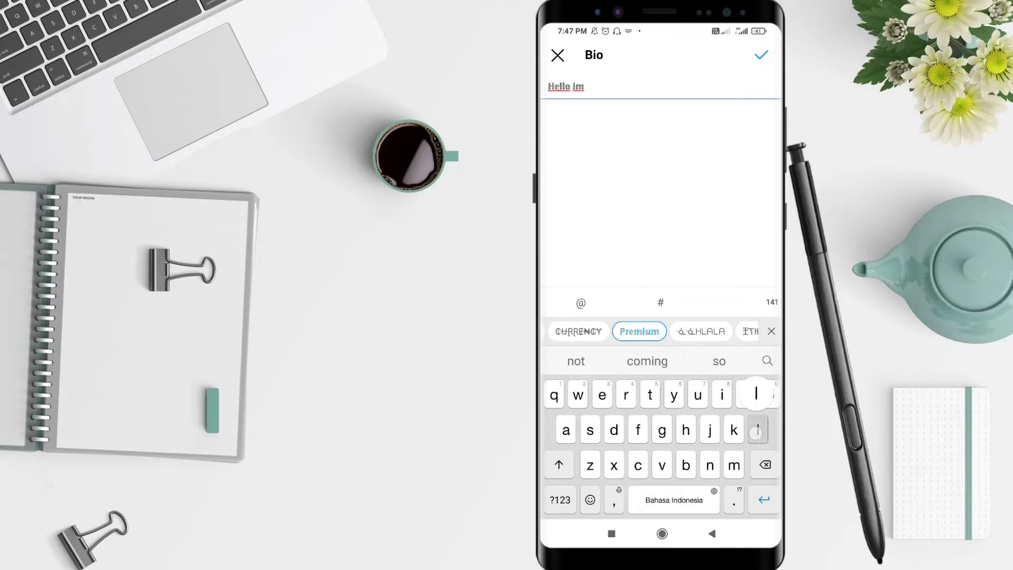
{"action": "type", "text": "liana"}
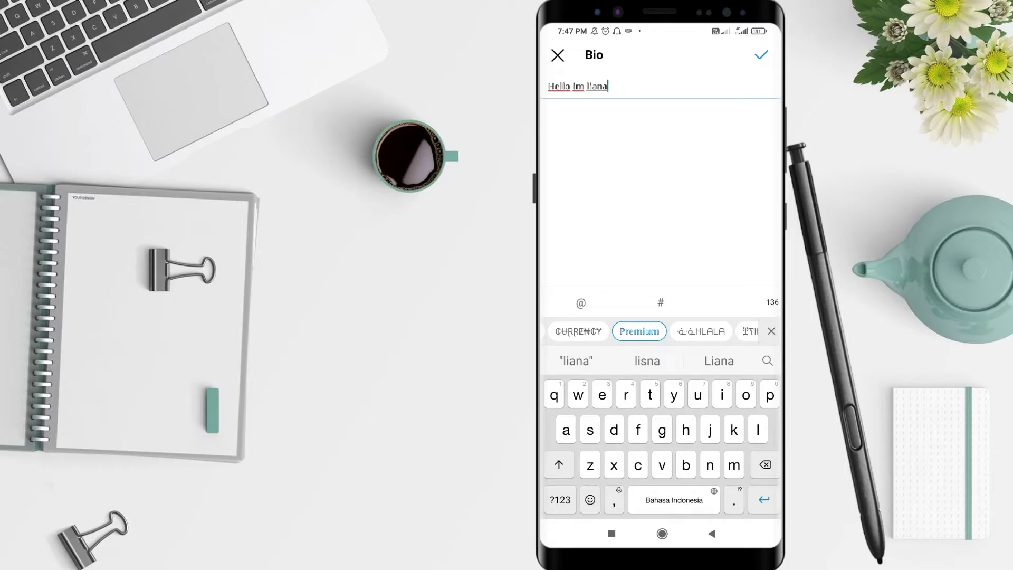
Step: Save the 'Hello Im liana' bio with the checkmark
{"action": "left_click", "coordinate": [760, 55]}
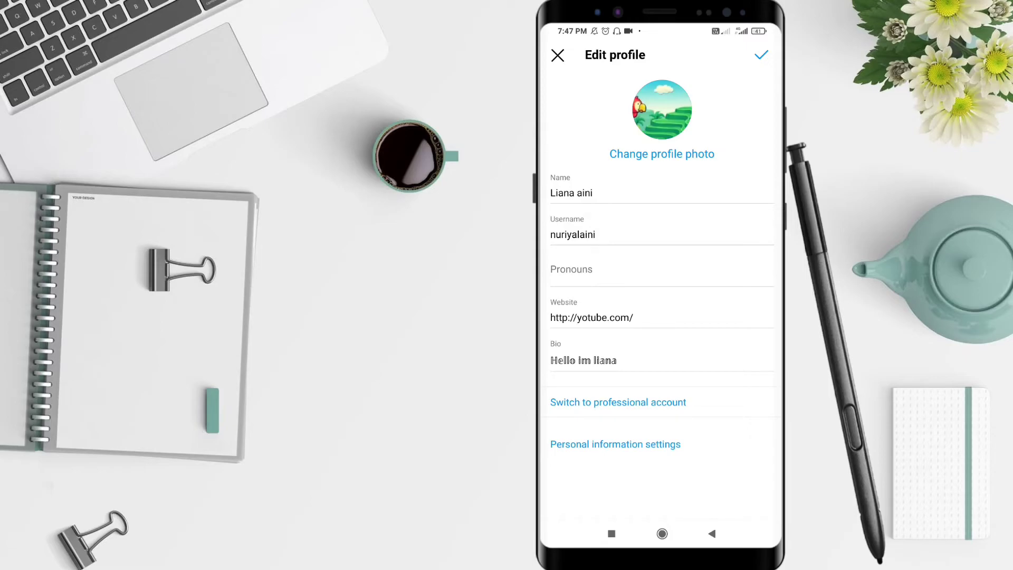
Step: Go back twice, from the profile editor to the profile and then the home feed
{"action": "left_click", "coordinate": [712, 533]}
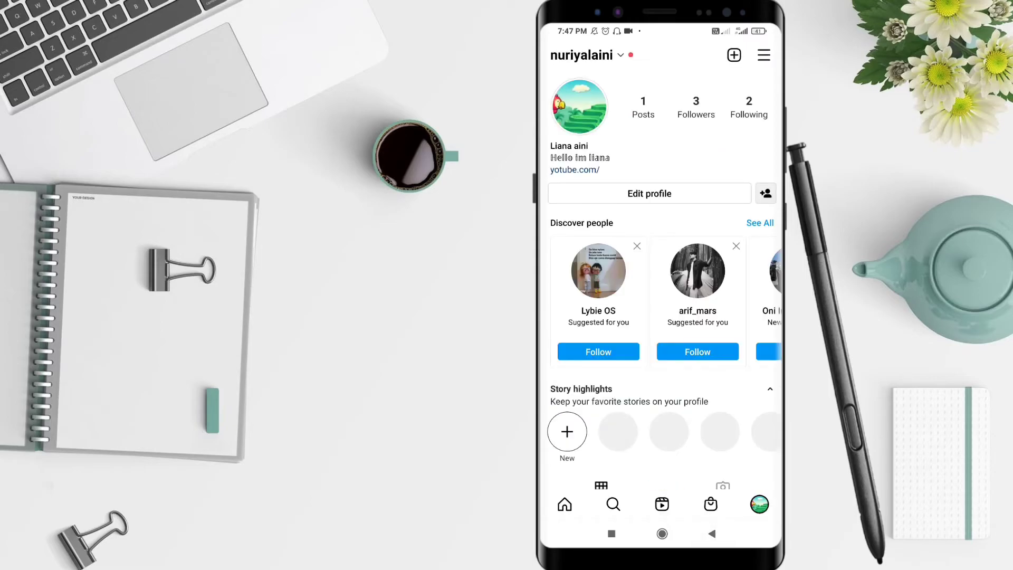
{"action": "left_click", "coordinate": [712, 533]}
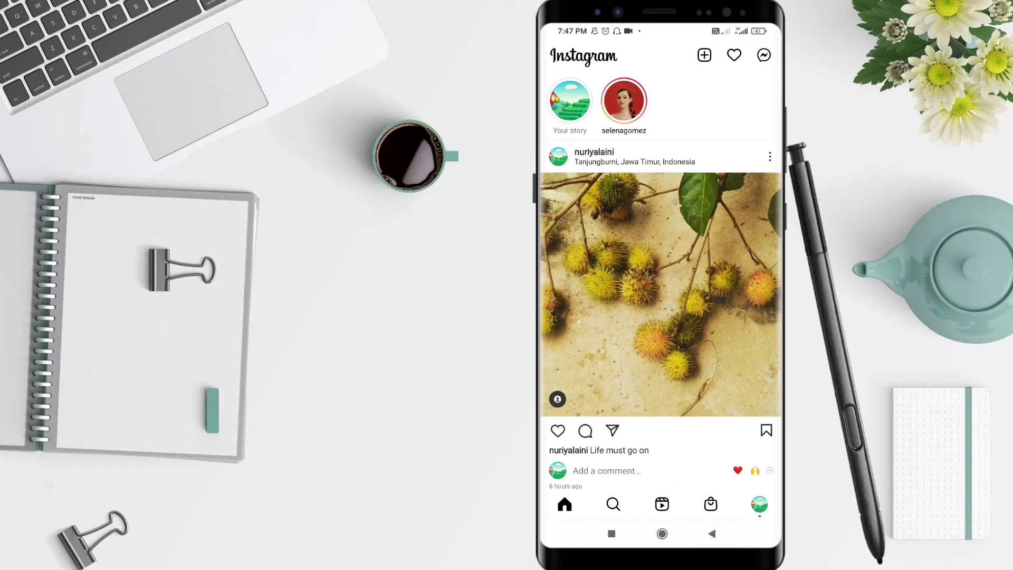